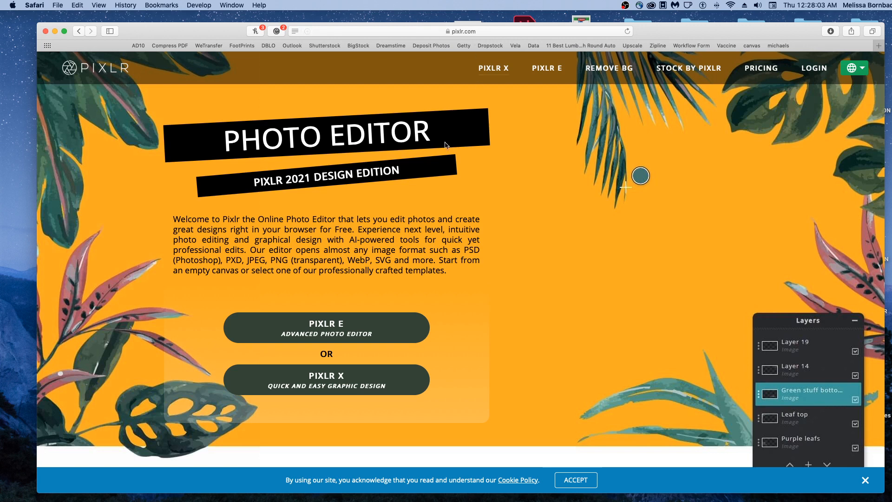
Launch the advanced photo editor Pixlr E from the Pixlr home page.
scroll(433, 149, up, 1)
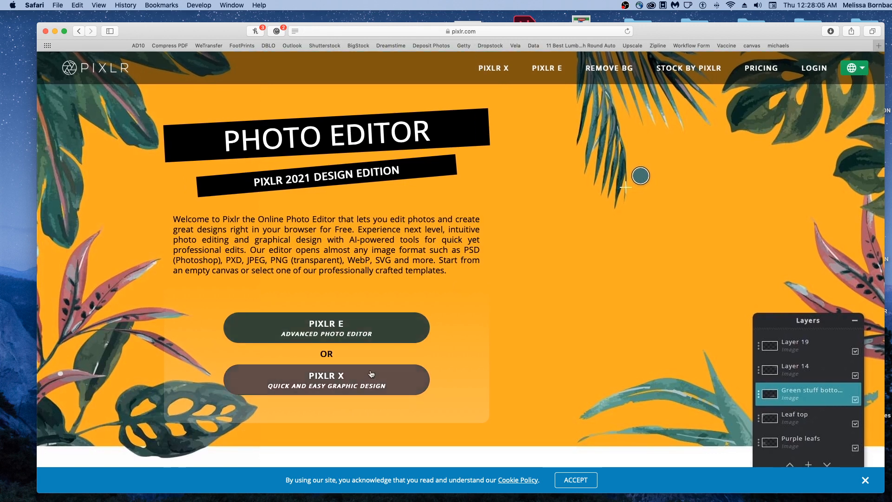
scroll(386, 312, up, 1)
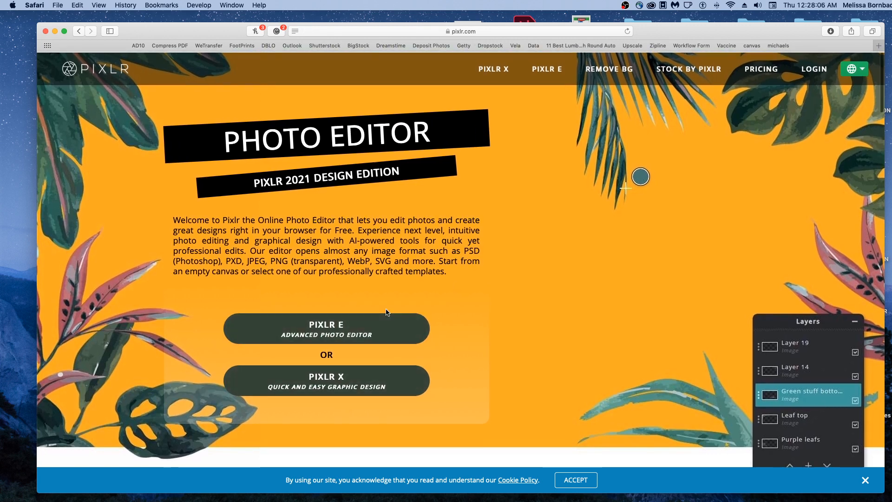
click(286, 329)
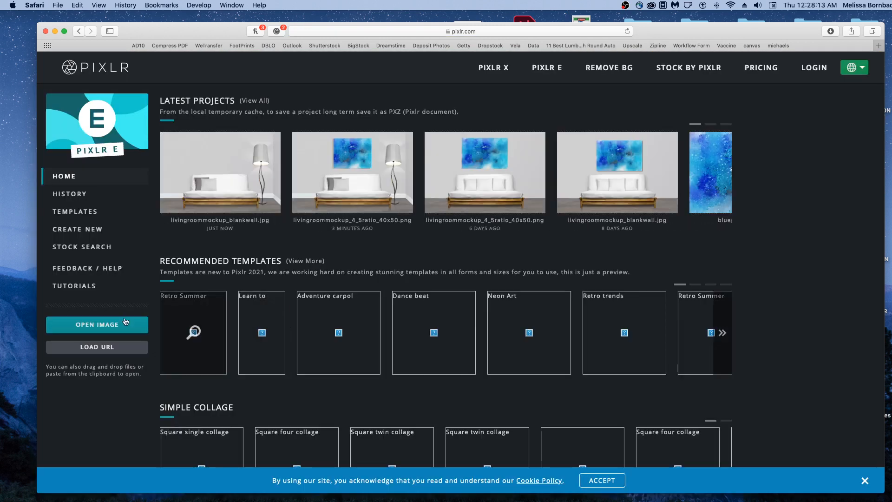
Open LivingRoomMockup_BlankWall.jpg from the 1_Art folder, keeping its original size of max 3600 px.
scroll(112, 329, down, 1)
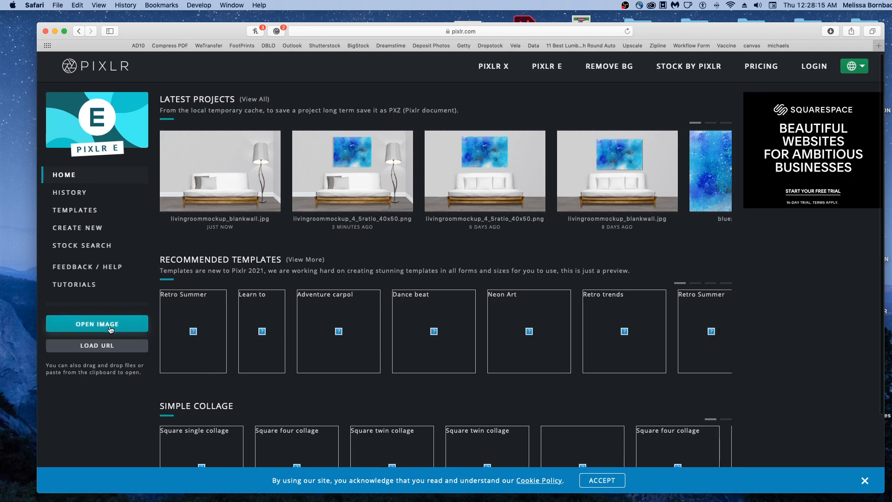
click(110, 329)
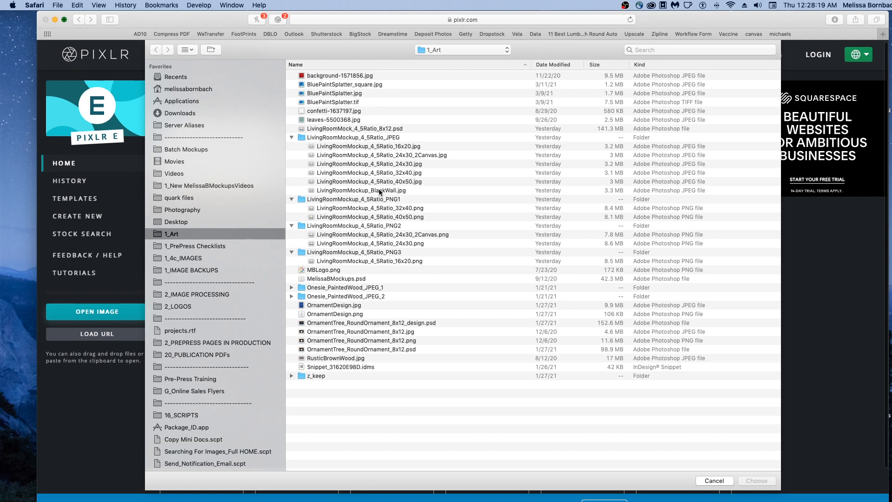
click(375, 191)
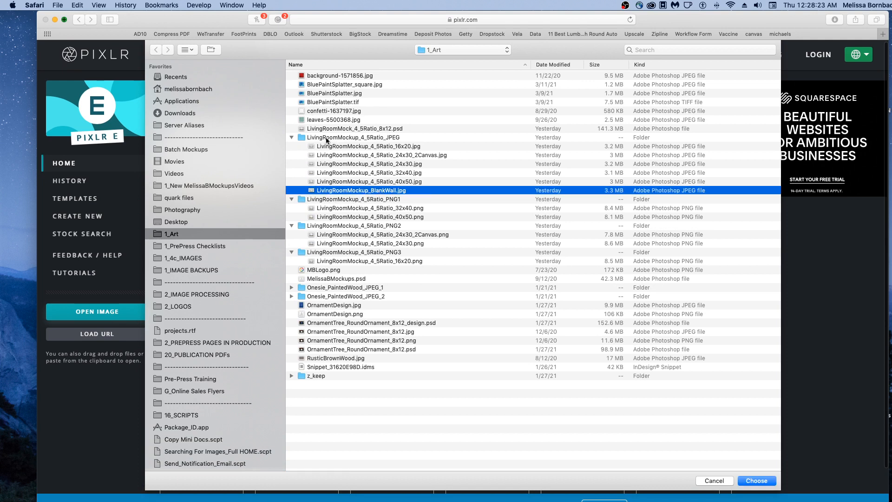
click(757, 482)
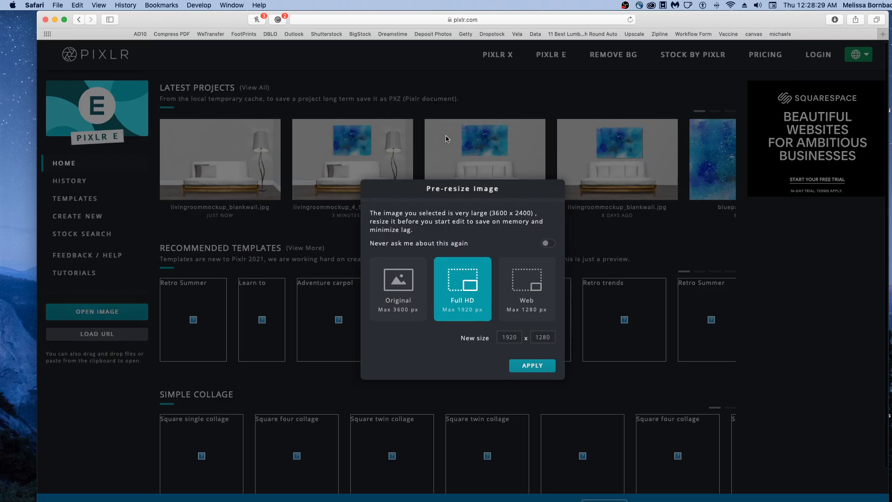
click(395, 288)
click(532, 365)
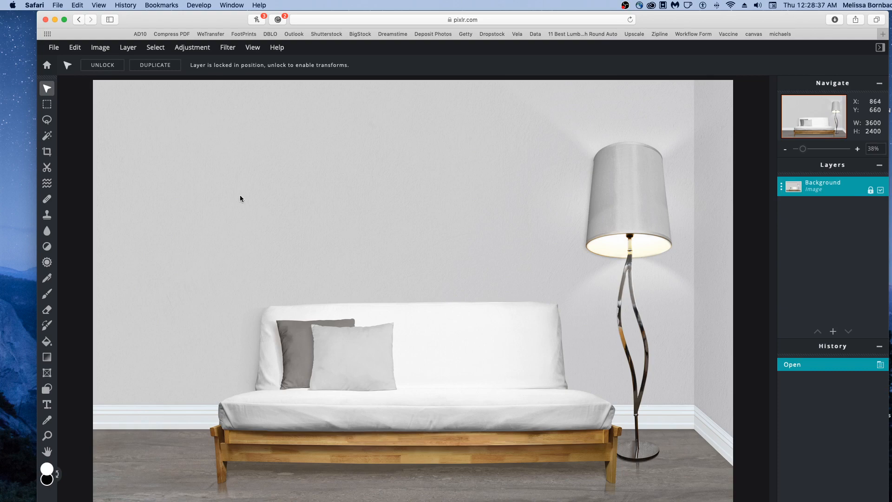
Open BluePaintSplatter.jpg from the 1_Art folder as a second document.
scroll(184, 192, down, 4)
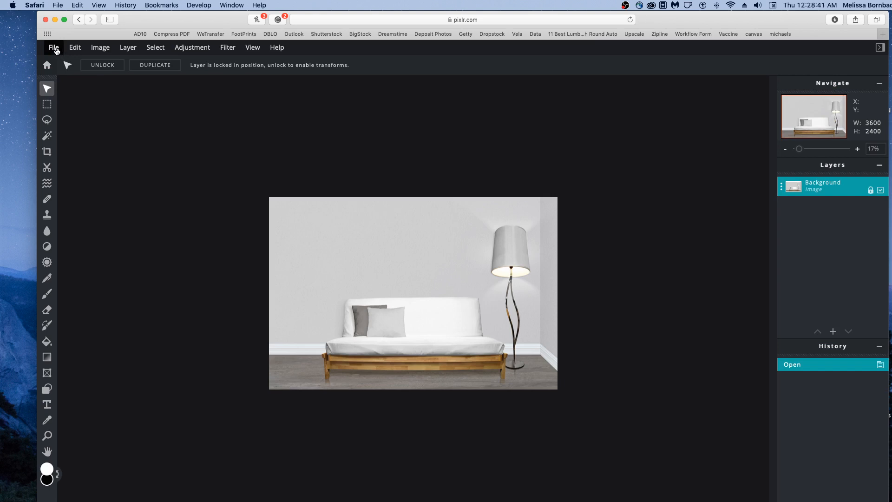
click(54, 48)
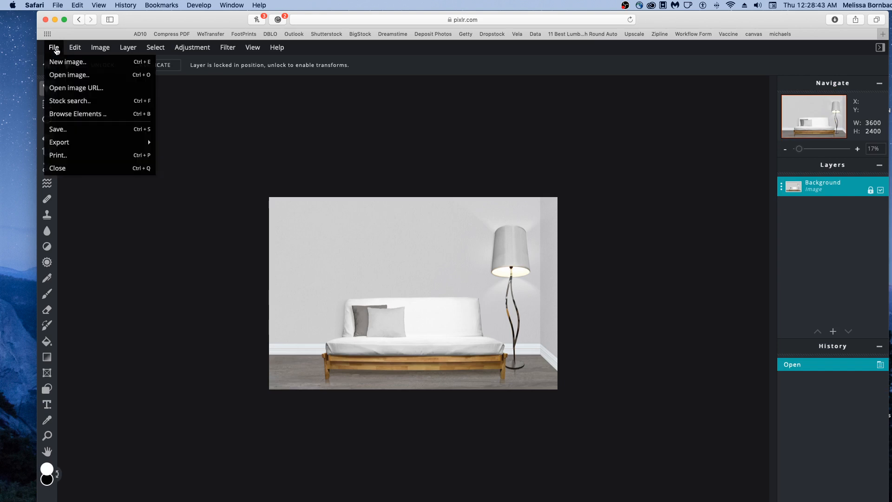
click(51, 47)
click(72, 75)
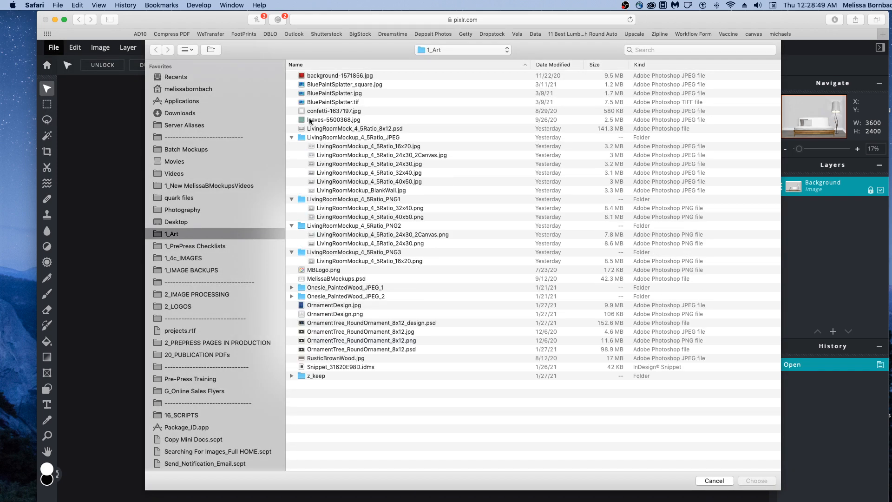
click(350, 93)
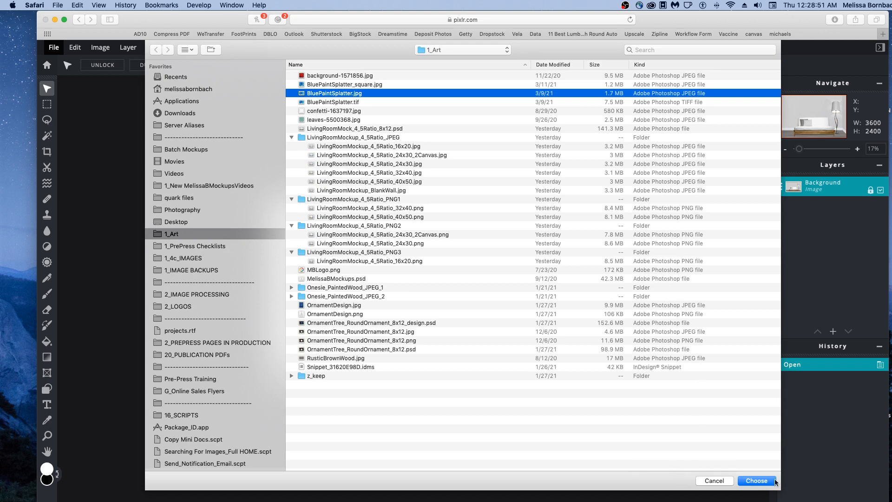
click(757, 481)
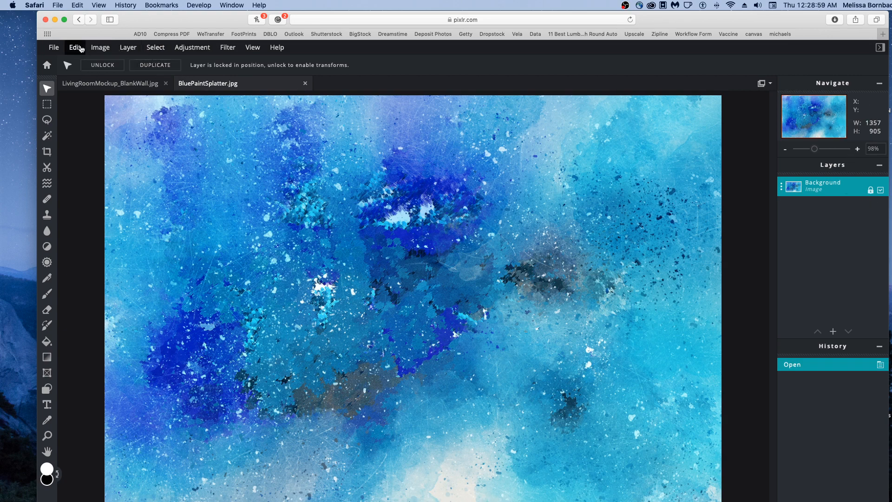
Select the entire BluePaintSplatter.jpg image and copy it.
click(155, 47)
click(163, 61)
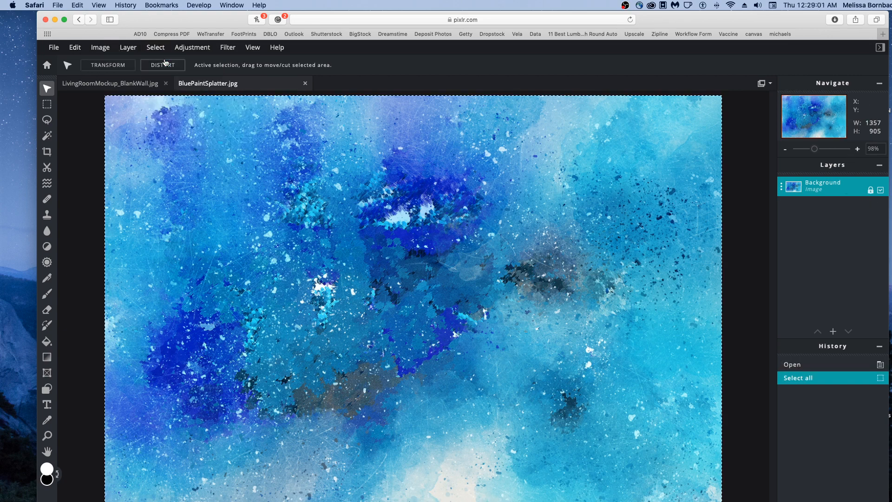
click(75, 47)
click(99, 101)
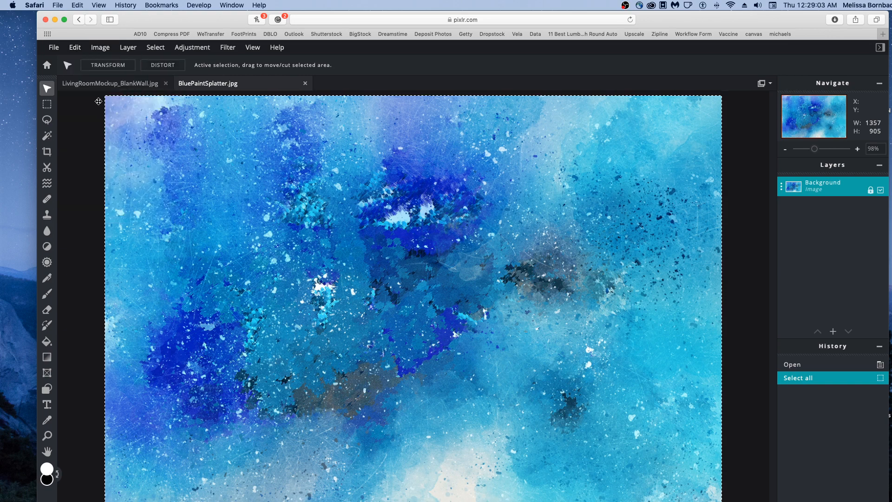
Try to paste the copied artwork into LivingRoomMockup_BlankWall.jpg.
click(118, 85)
click(75, 47)
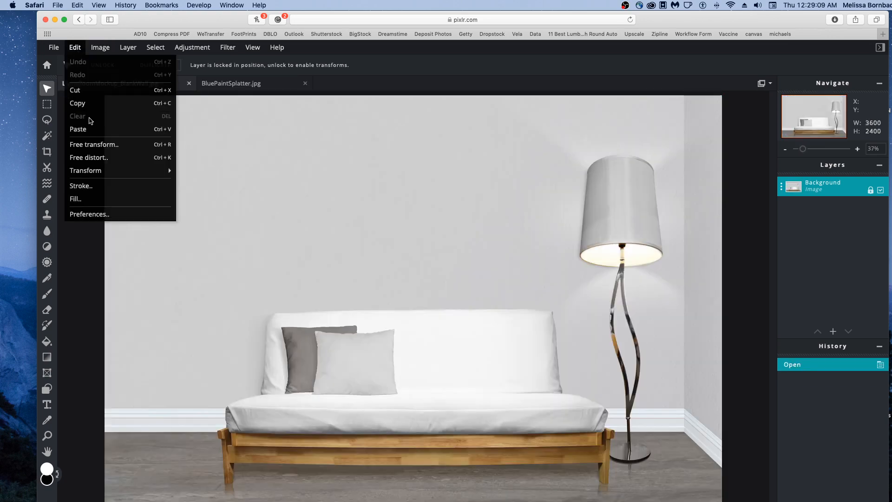
click(89, 129)
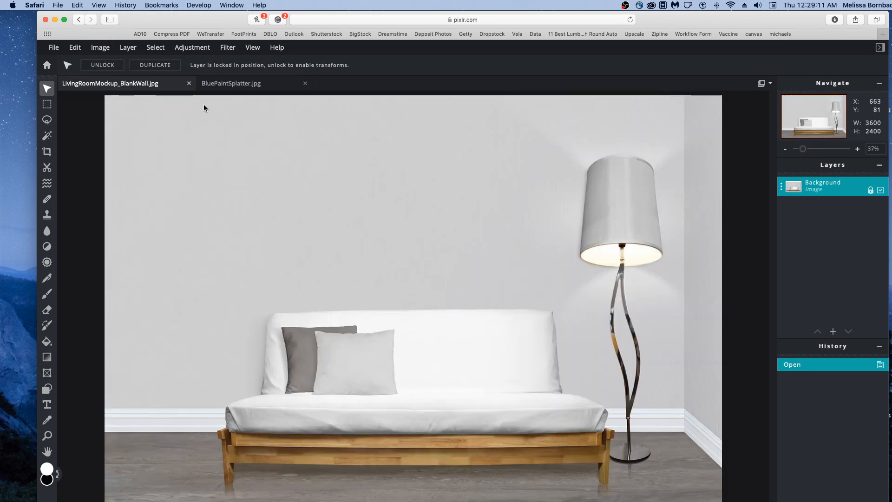
Copy the selected paint splatter artwork again, paste it into LivingRoomMockup_BlankWall.jpg, and move it onto the wall above the sofa, at about X 1079, Y 182.
click(239, 88)
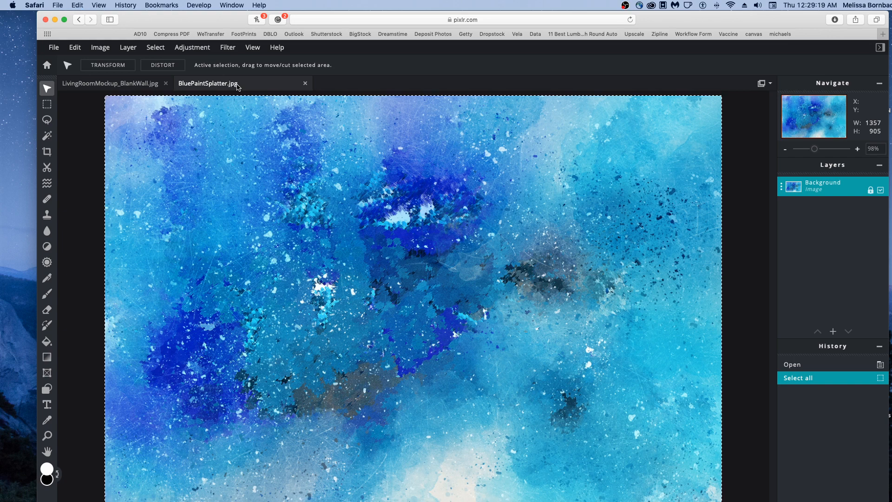
key(super+c)
click(149, 86)
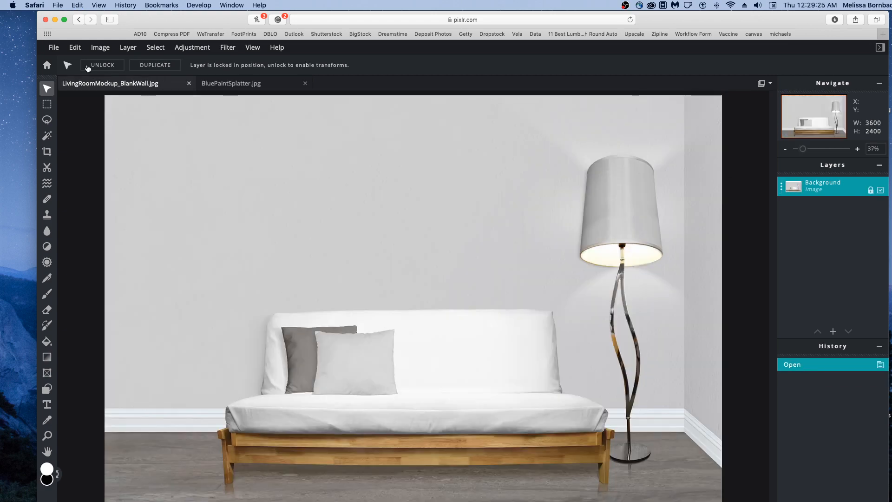
click(76, 48)
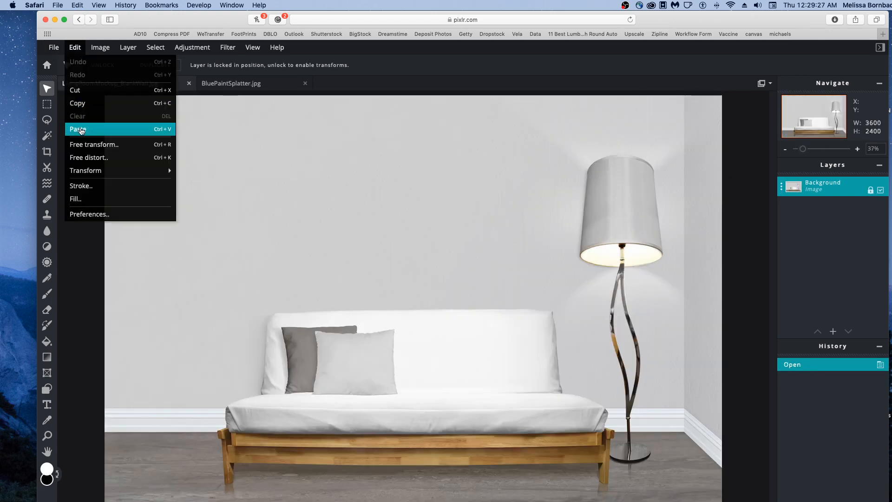
click(79, 129)
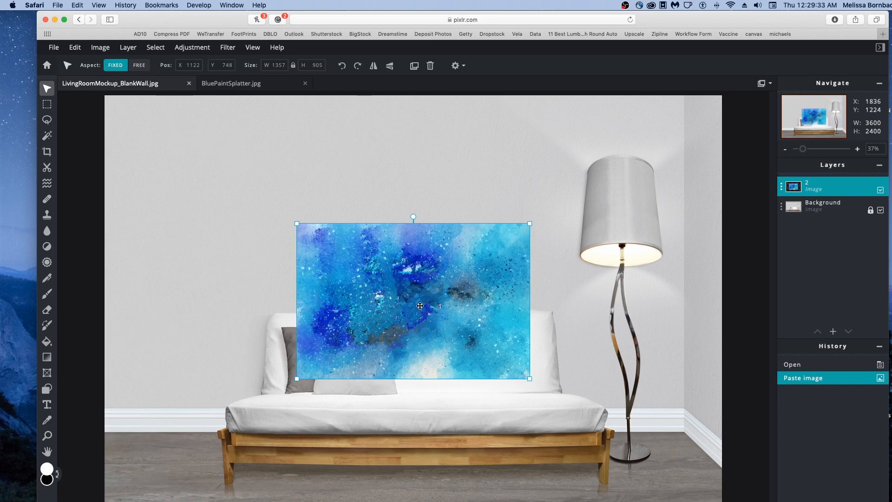
drag(419, 304, 412, 207)
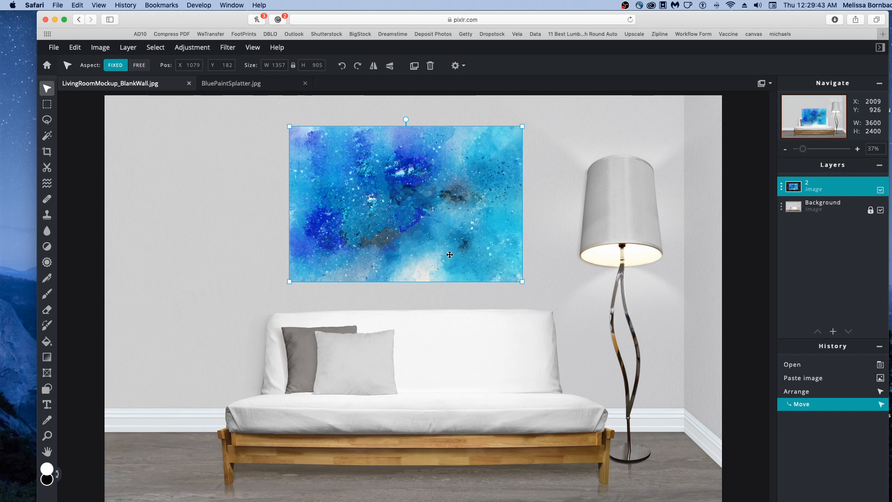
Try shrinking the artwork proportionally to about 1048 by 653 px and undo the resize.
key(shift)
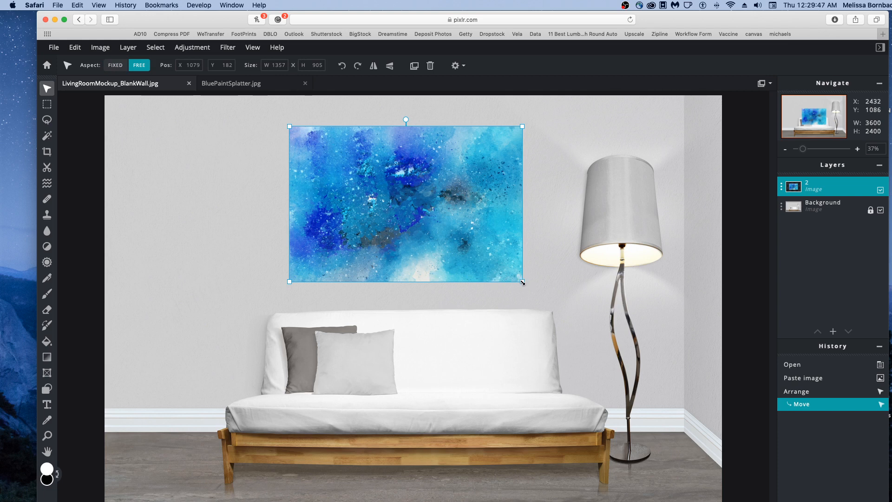
mouse_move(522, 282)
mouse_down()
mouse_move(491, 260)
mouse_move(506, 276)
mouse_move(497, 259)
mouse_move(522, 266)
mouse_move(469, 239)
mouse_up()
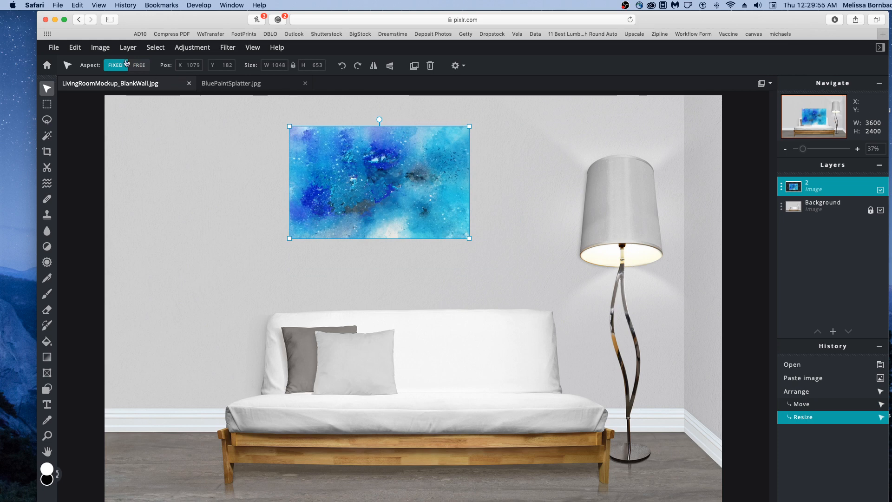
click(75, 48)
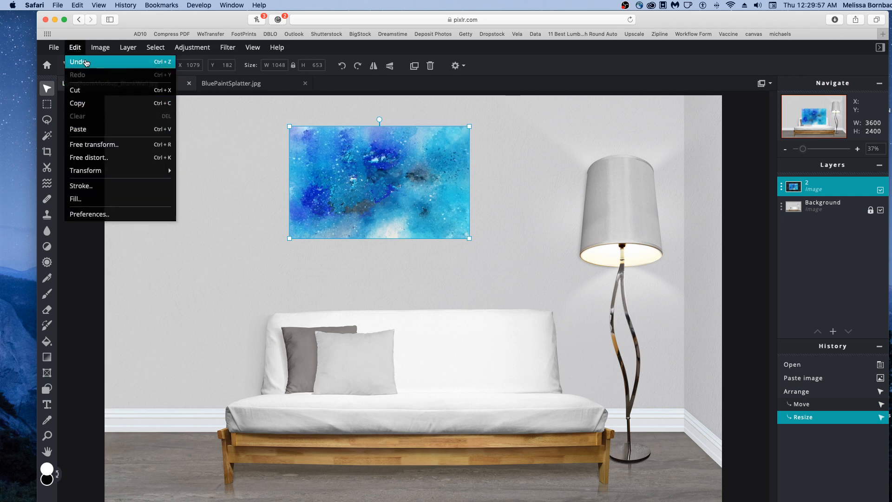
click(93, 61)
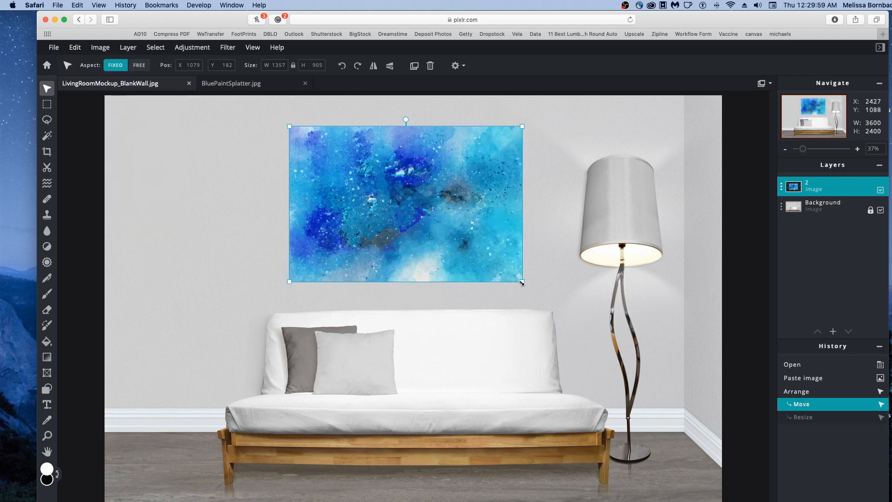
Scale the artwork proportionally to about 1203 by 802 px and center it above the sofa at about X 1130, Y 220.
drag(522, 281, 496, 263)
drag(334, 172, 344, 176)
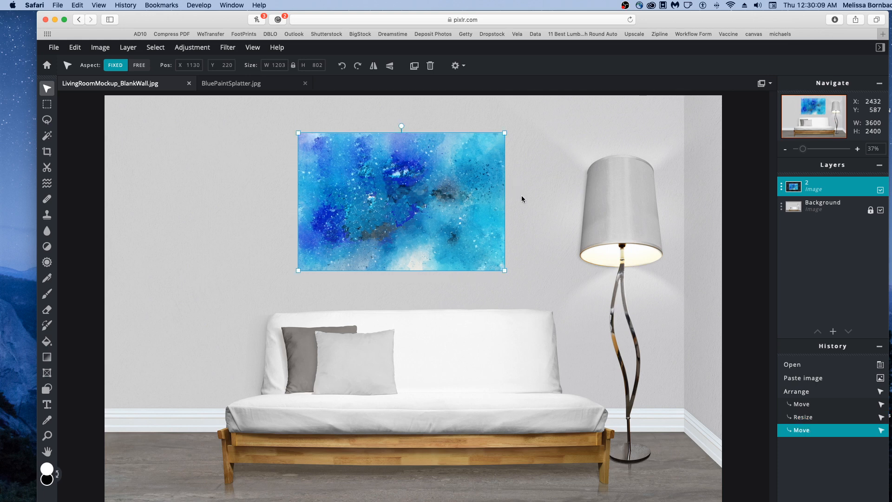
click(522, 196)
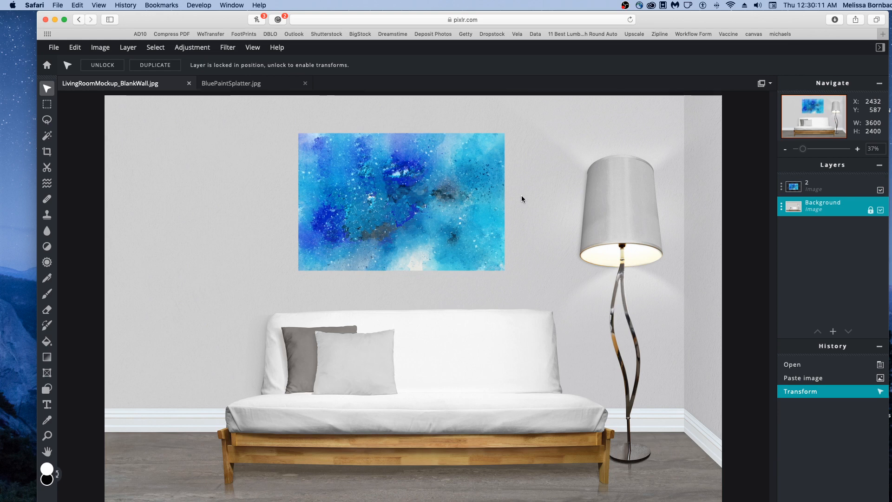
Apply a drop shadow to the artwork layer with 43% opacity, 18 px blur, an X offset of -35 px and a Y offset of 12 px.
click(812, 186)
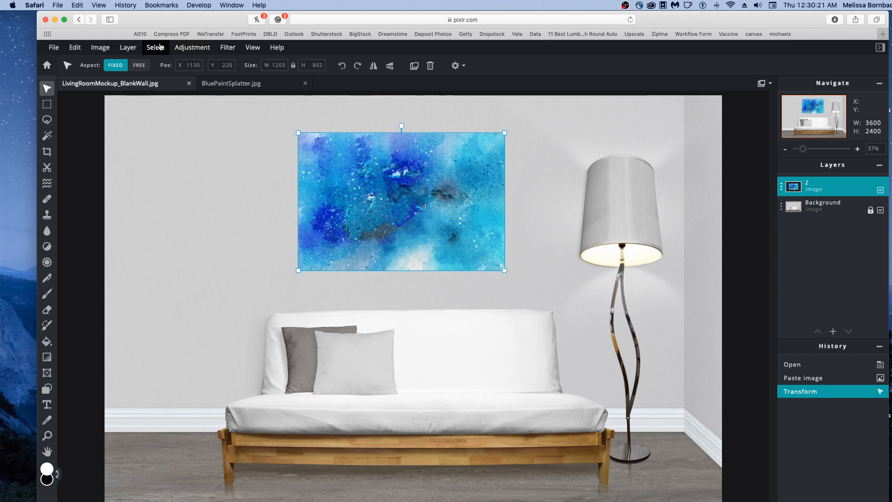
click(228, 48)
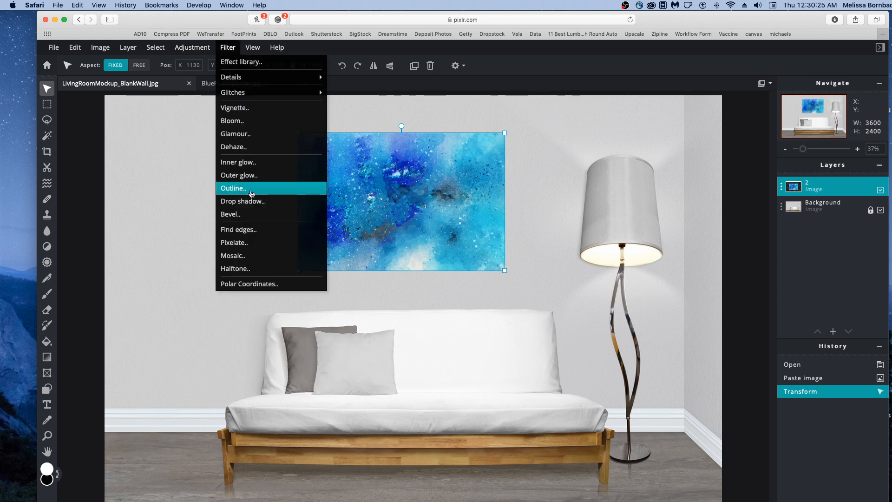
click(250, 202)
drag(437, 190, 604, 159)
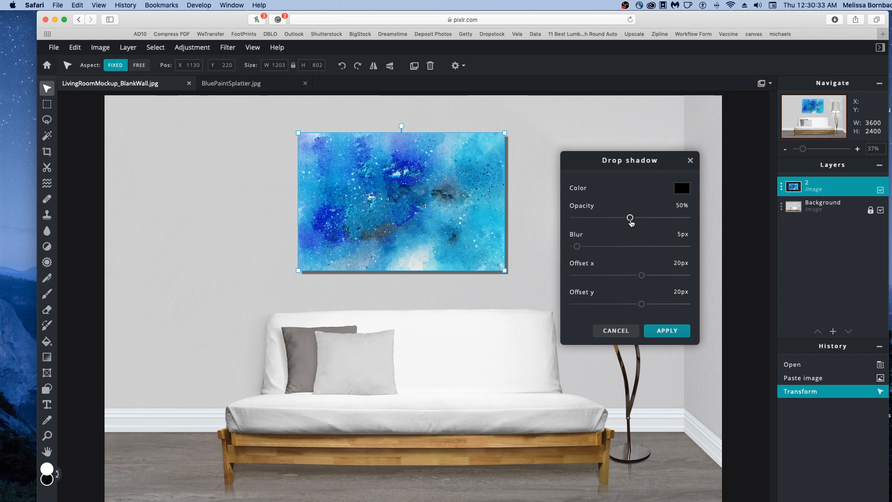
click(630, 217)
mouse_move(630, 217)
mouse_down()
mouse_move(613, 217)
mouse_move(623, 217)
mouse_up()
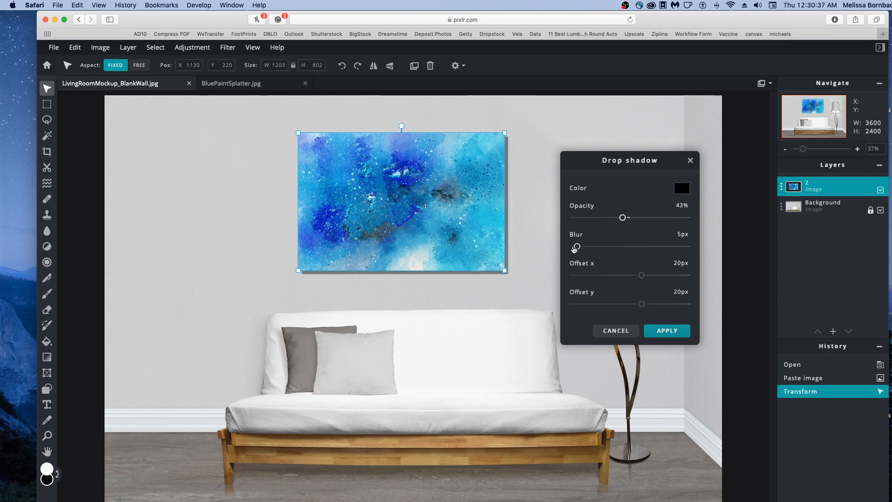
drag(577, 246, 594, 247)
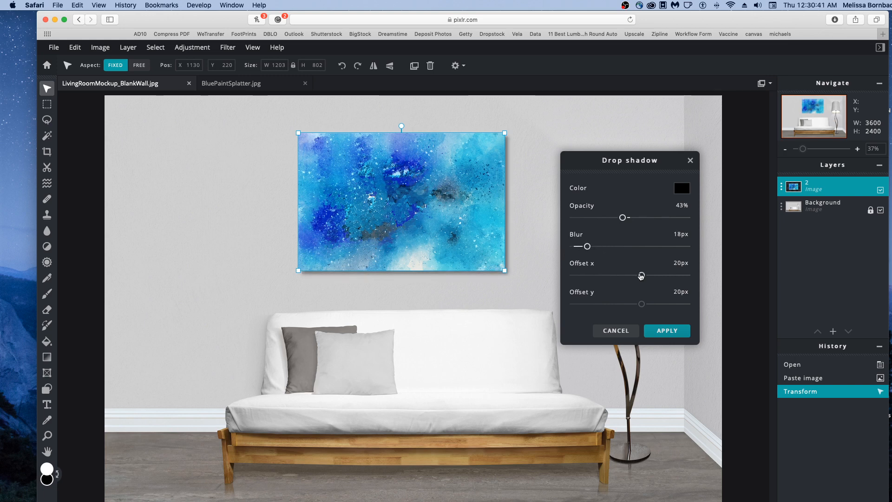
mouse_move(641, 275)
mouse_down()
mouse_move(590, 275)
mouse_move(648, 275)
mouse_move(610, 274)
mouse_up()
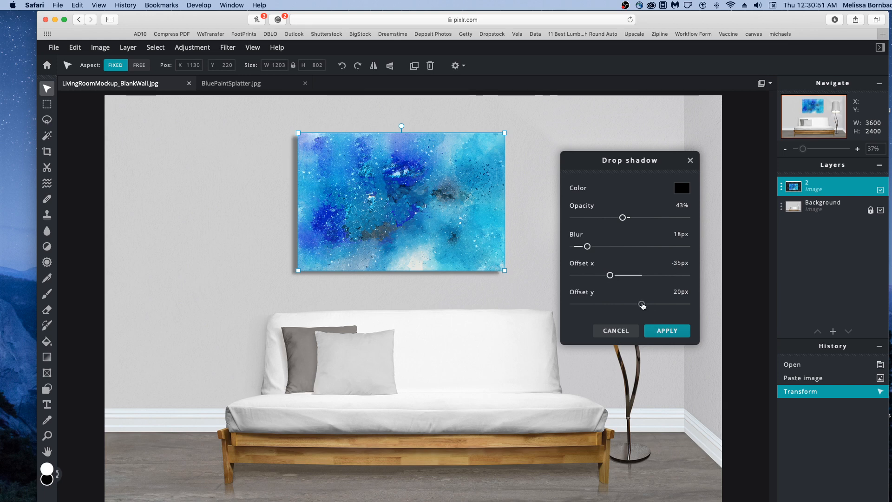
drag(642, 304, 637, 303)
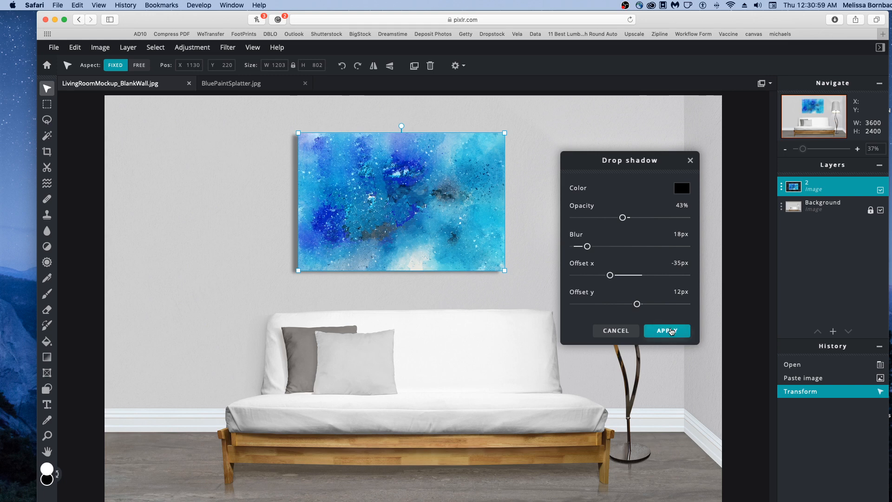
click(667, 331)
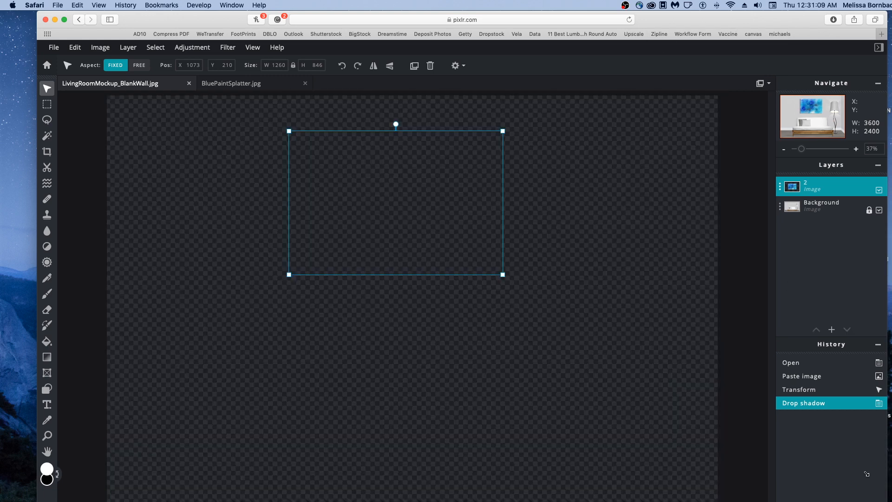
Shrink the browser window and refresh the canvas view at 22% zoom so the whole mockup fits in it.
drag(889, 500, 853, 459)
scroll(678, 334, down, 10)
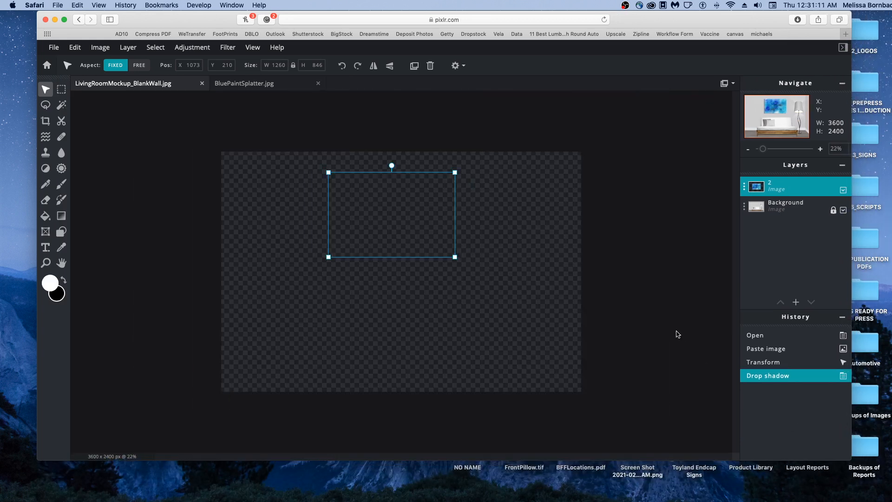
scroll(678, 334, up, 4)
scroll(677, 334, up, 3)
scroll(677, 334, down, 1)
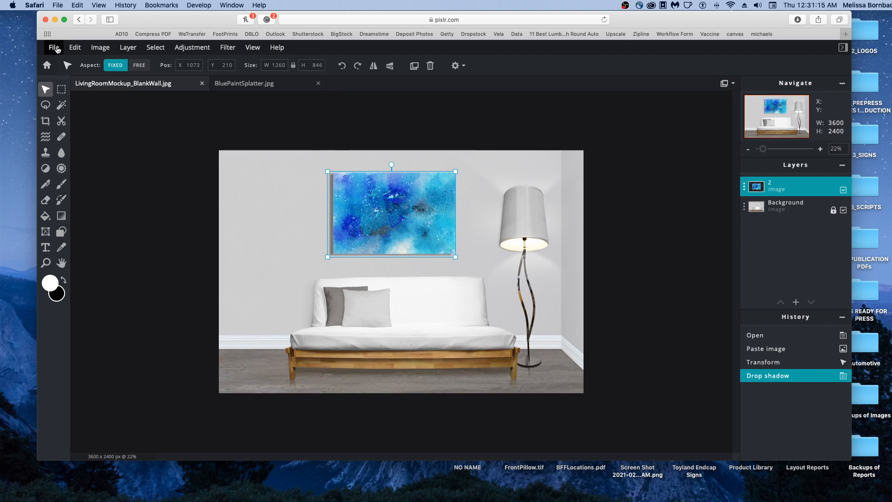
Save the mockup as a JPG named LivingRoomMockup_BlankWall at 3600 by 2400 px, raise the quality to the maximum, and download it.
click(54, 48)
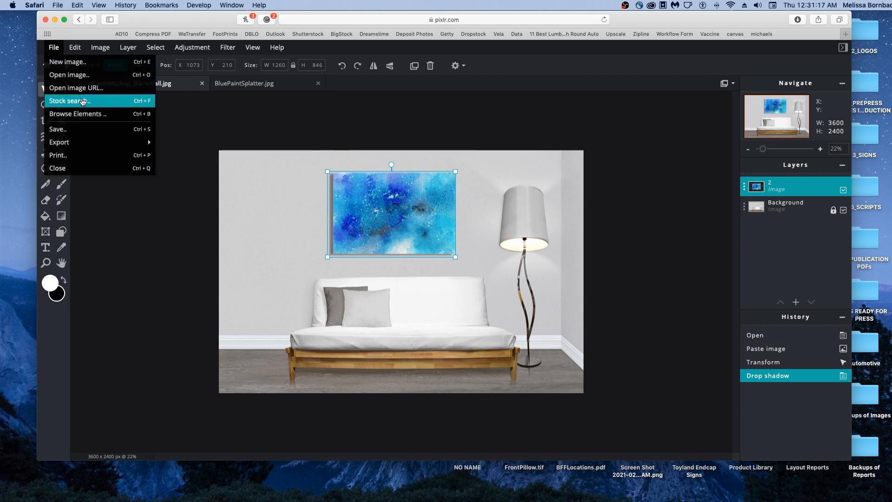
mouse_move(84, 140)
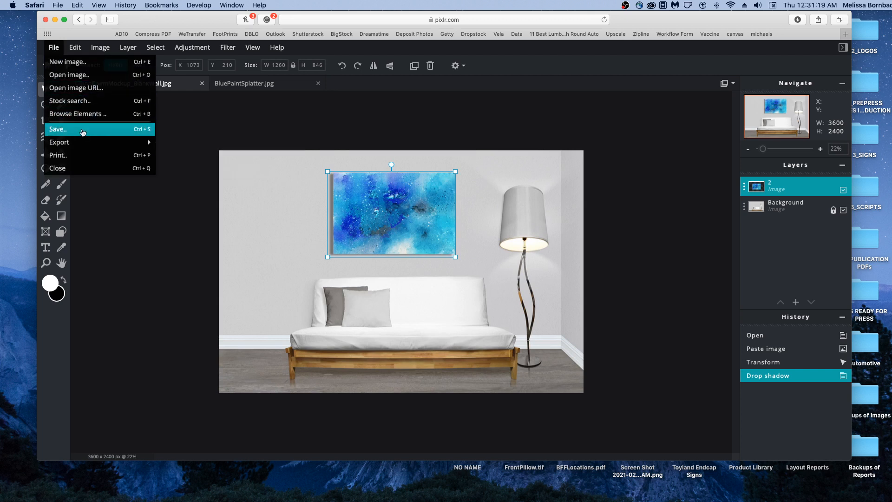
click(83, 133)
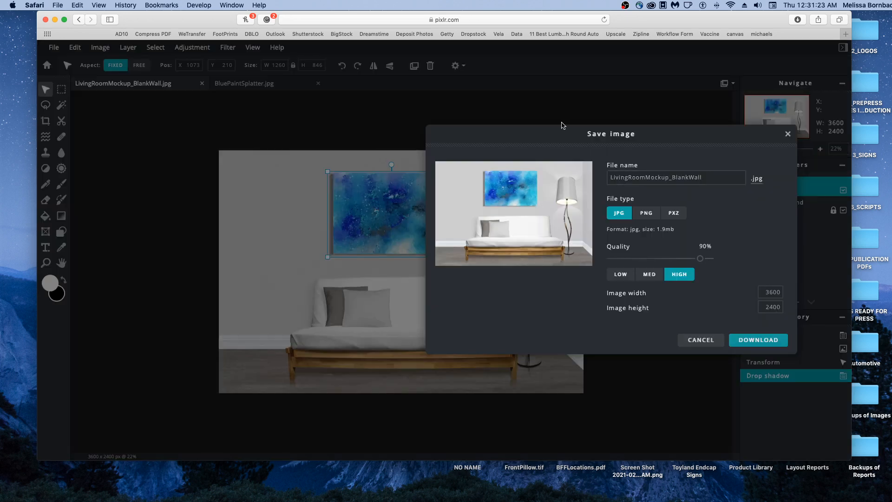
drag(555, 132, 367, 142)
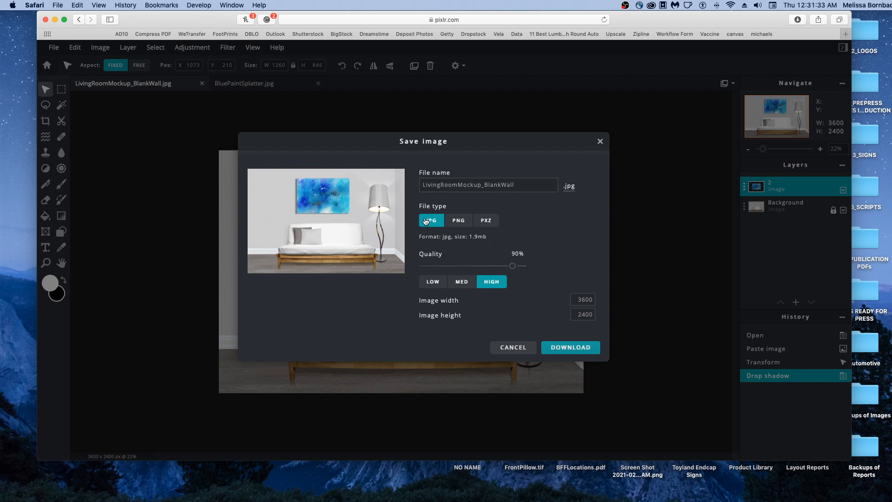
click(513, 266)
drag(514, 267, 570, 268)
click(571, 348)
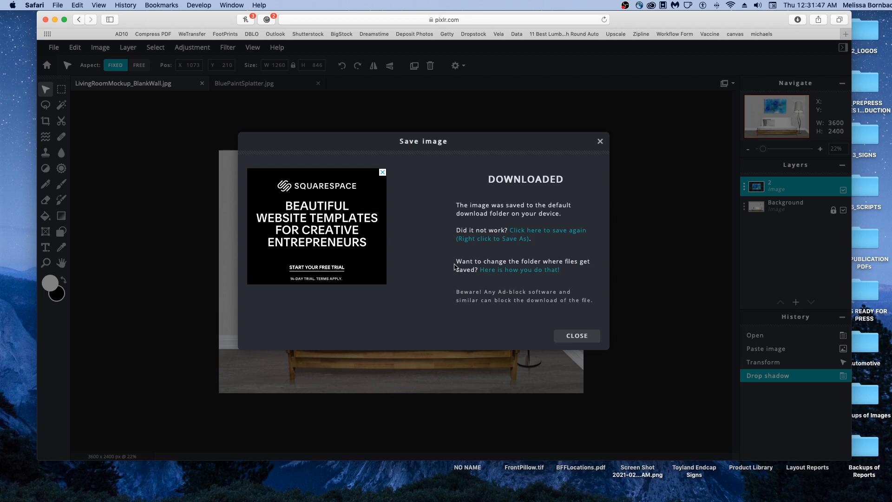
click(577, 335)
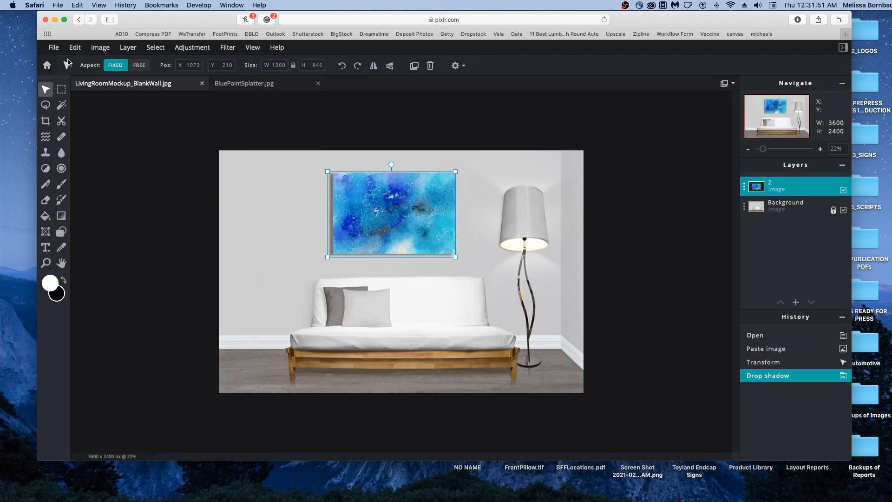
Review the JPG, PNG and PXZ save options once more, close them without saving, and deselect the artwork.
click(55, 48)
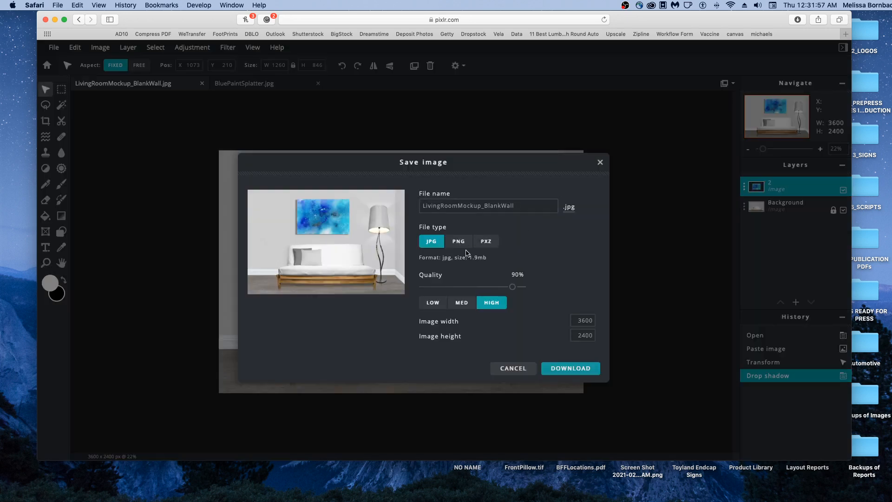
click(600, 163)
click(668, 164)
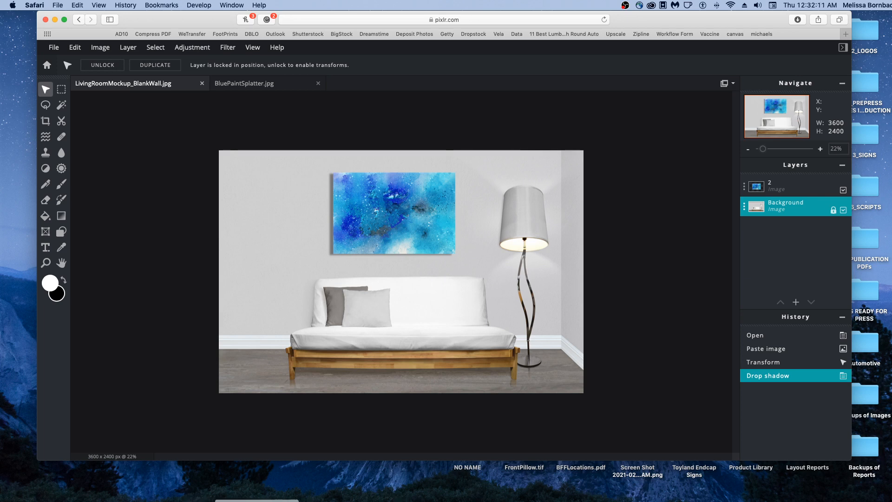
Switch to Photoshop to view the open mockup website promotion document.
click(197, 499)
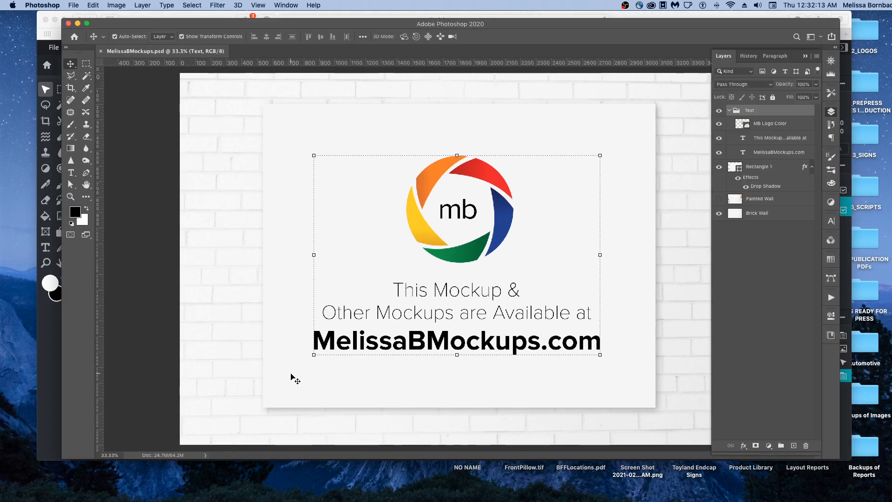